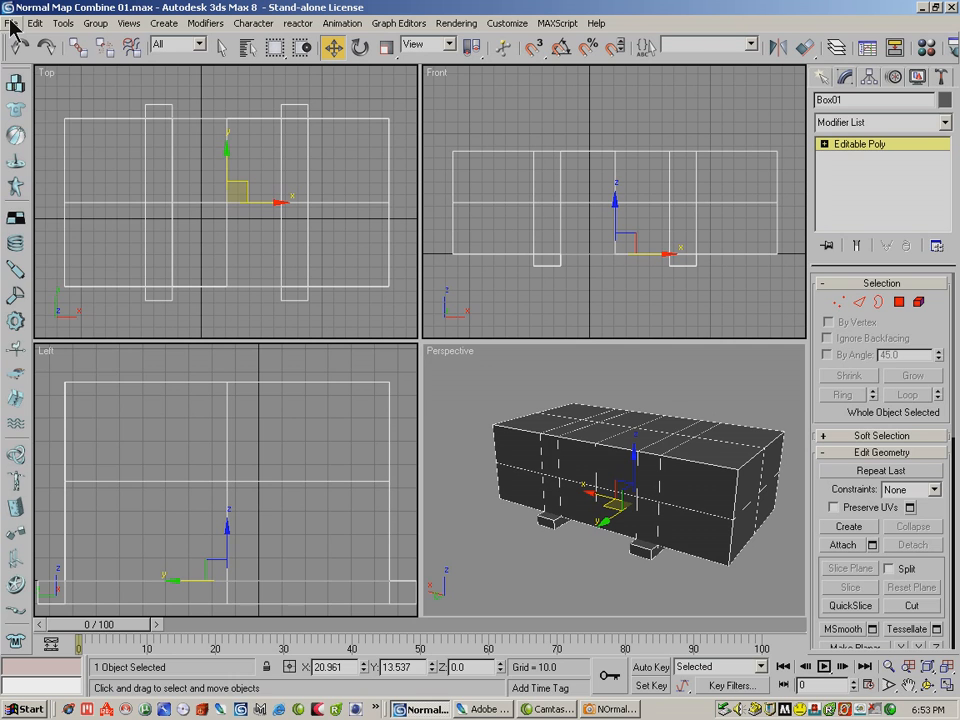
Step: Open Normal Map Combine 02.max, discarding the changes to the current scene
{"action": "left_click", "coordinate": [10, 22]}
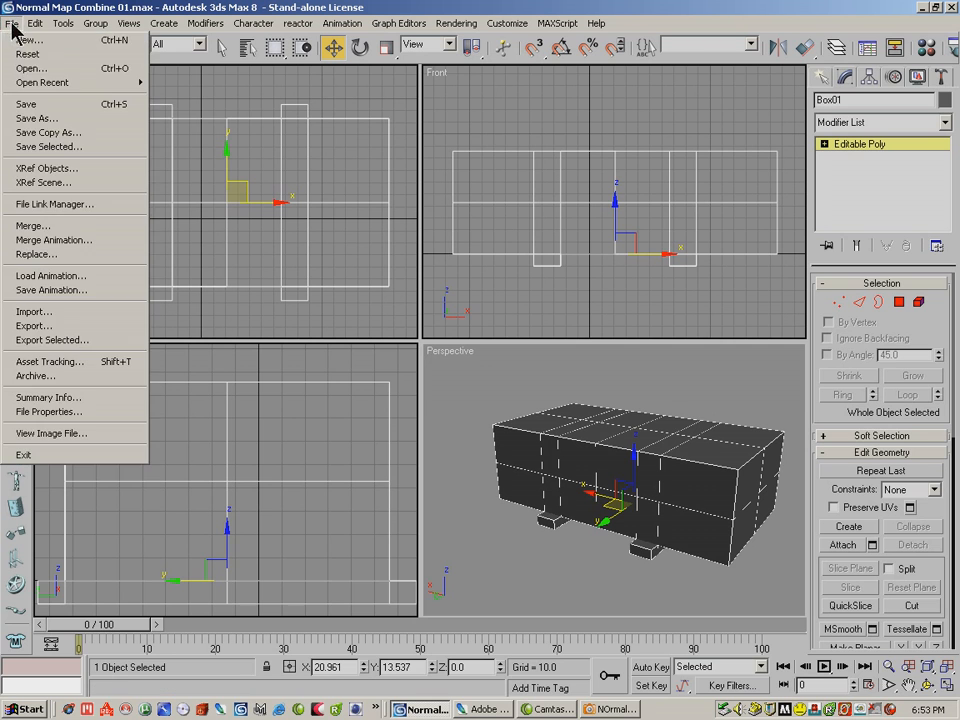
{"action": "left_click", "coordinate": [31, 70]}
{"action": "left_click", "coordinate": [484, 393]}
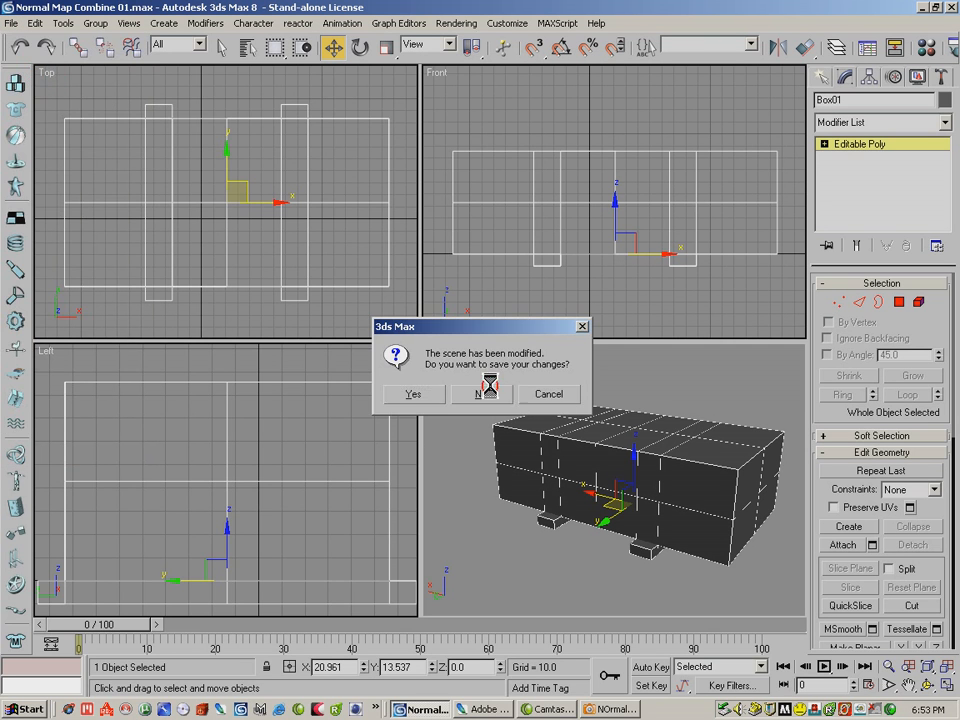
{"action": "left_click", "coordinate": [100, 129]}
{"action": "left_click", "coordinate": [429, 386]}
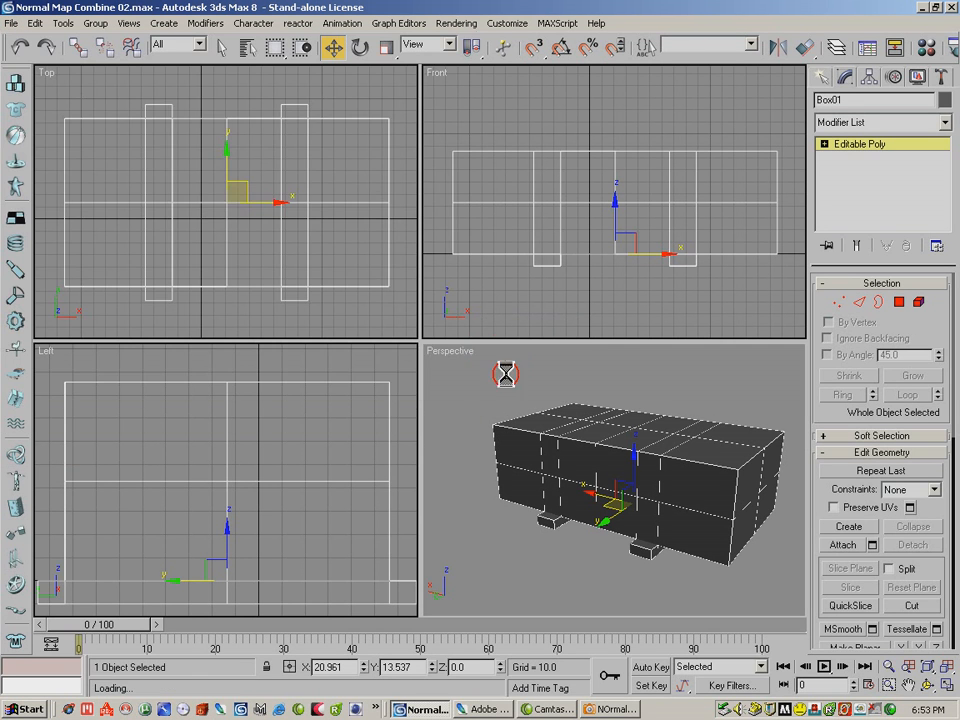
Step: Select the box and collapse its Unwrap UVW modifier into the Editable Poly
{"action": "left_click", "coordinate": [632, 435]}
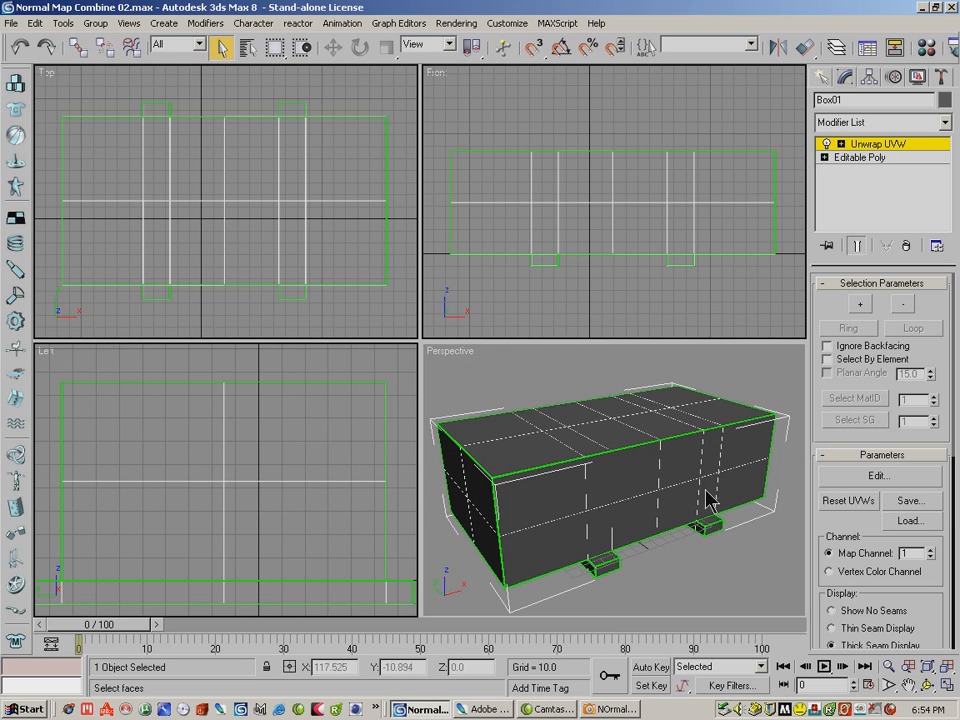
{"action": "right_click", "coordinate": [866, 147]}
{"action": "left_click", "coordinate": [760, 274]}
{"action": "left_click", "coordinate": [566, 398]}
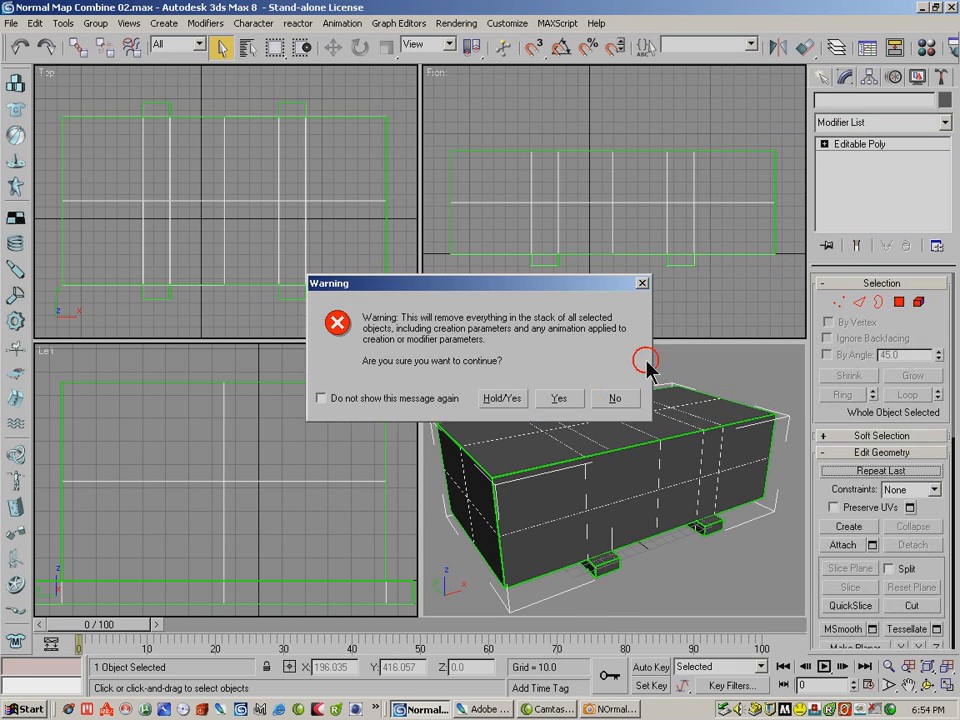
Step: Pick one support strip under the box at Element level and leave sub-object editing
{"action": "left_click", "coordinate": [900, 302]}
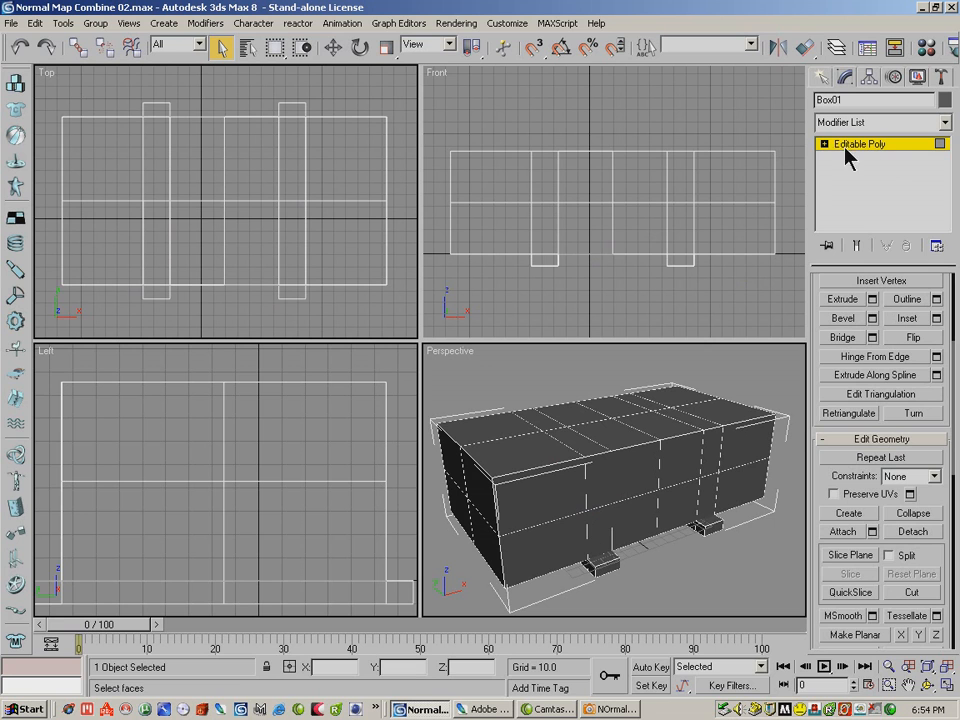
{"action": "left_click", "coordinate": [824, 144]}
{"action": "left_click", "coordinate": [858, 210]}
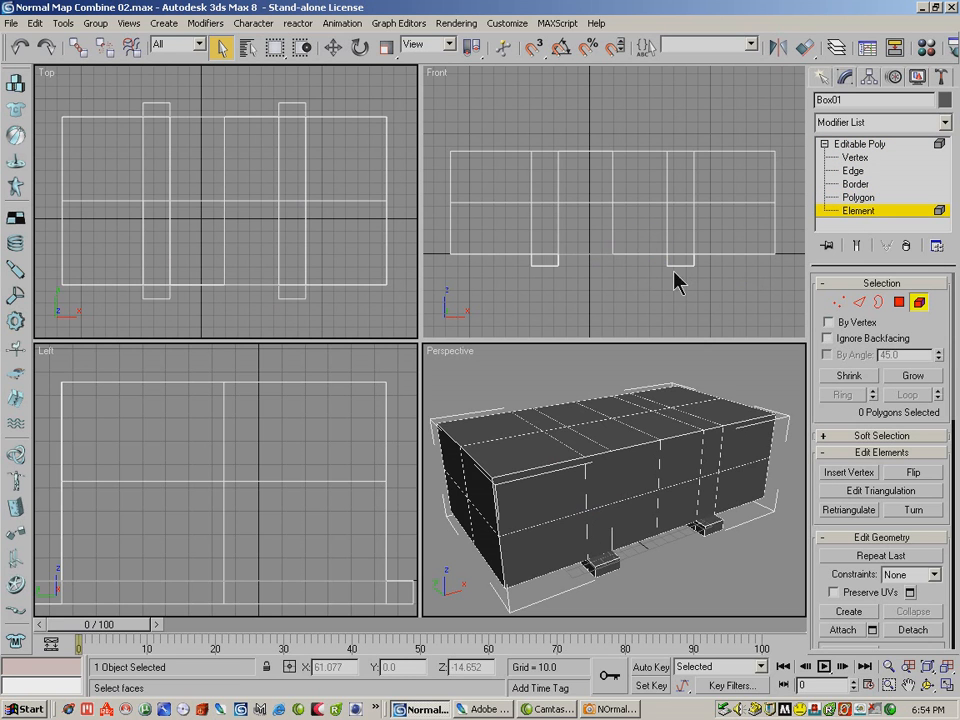
{"action": "left_click", "coordinate": [679, 260]}
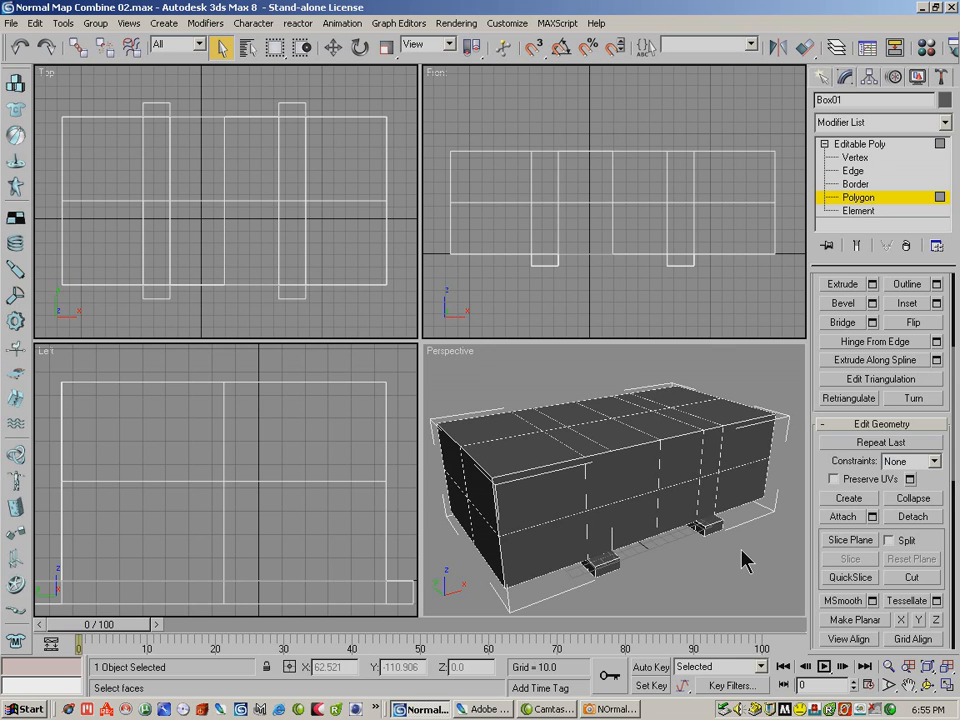
{"action": "left_click", "coordinate": [852, 197]}
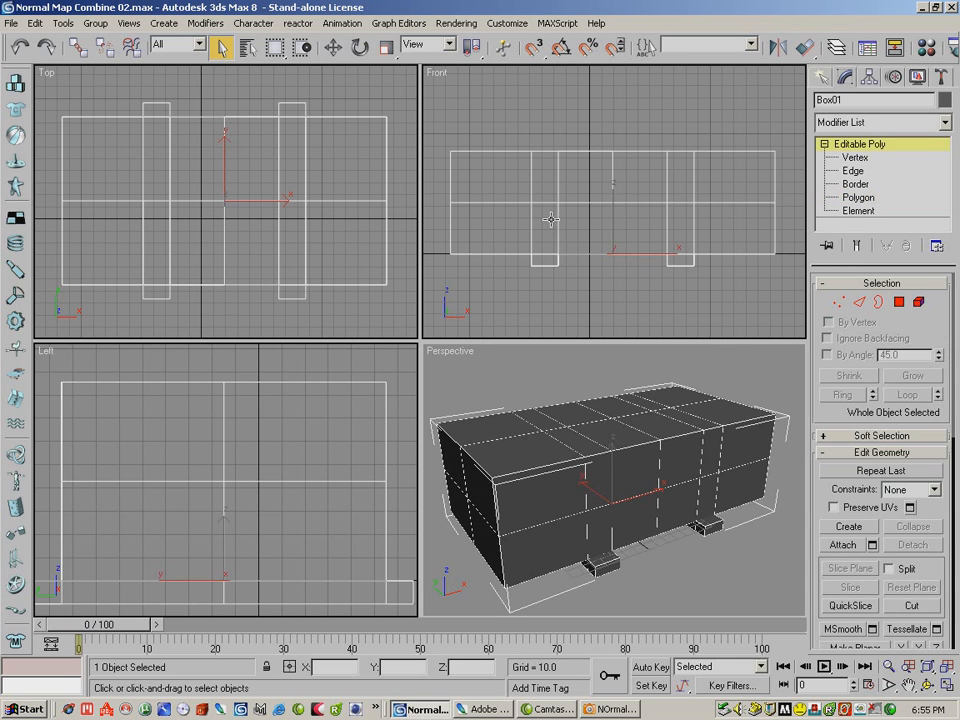
Step: Open Normal Map Combine 03.max and inspect the box's upper corner edges in the Front view
{"action": "left_click", "coordinate": [10, 22]}
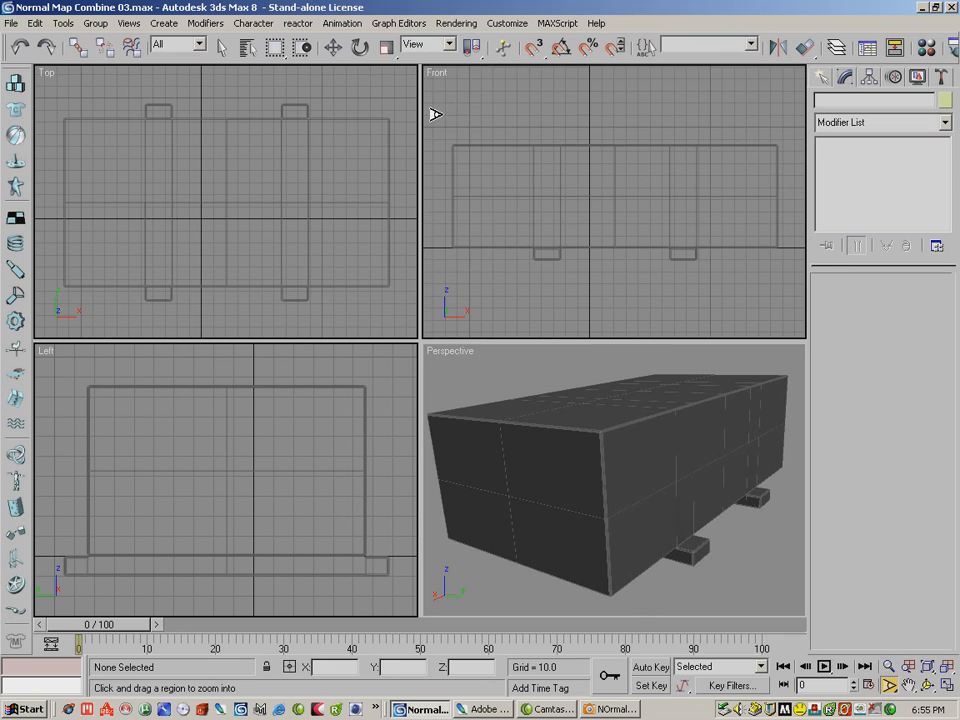
{"action": "left_click_drag", "start_coordinate": [433, 113], "coordinate": [503, 184]}
{"action": "left_click_drag", "start_coordinate": [467, 137], "coordinate": [600, 260]}
{"action": "left_click_drag", "start_coordinate": [553, 159], "coordinate": [625, 235]}
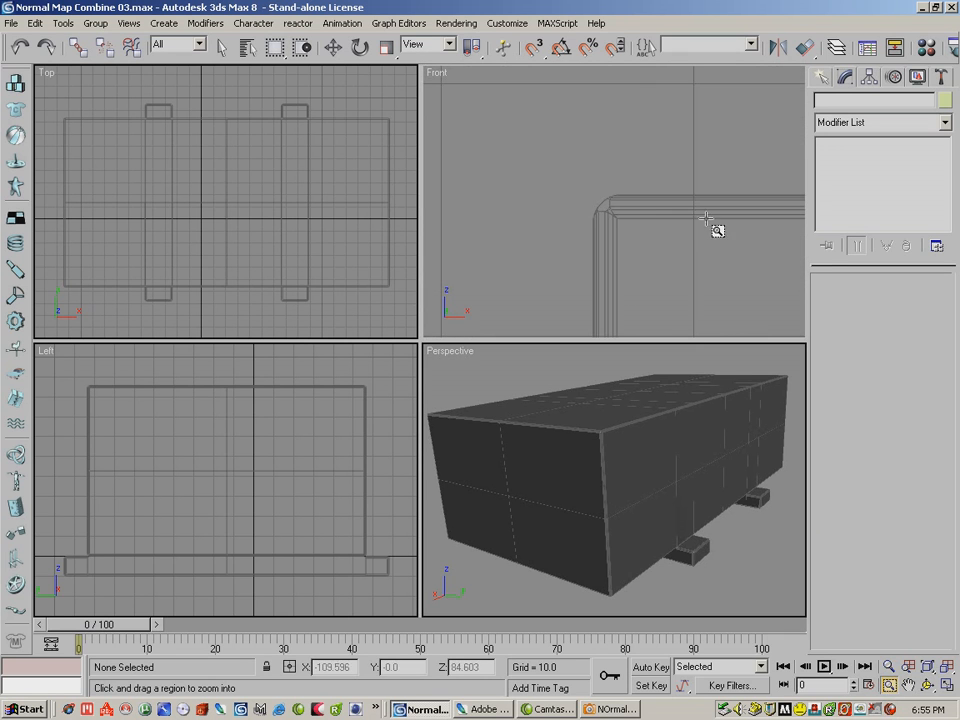
Step: Open Normal Map Combine 02.max again and activate the Move tool
{"action": "key", "text": "ctrl+o"}
{"action": "left_click", "coordinate": [100, 129]}
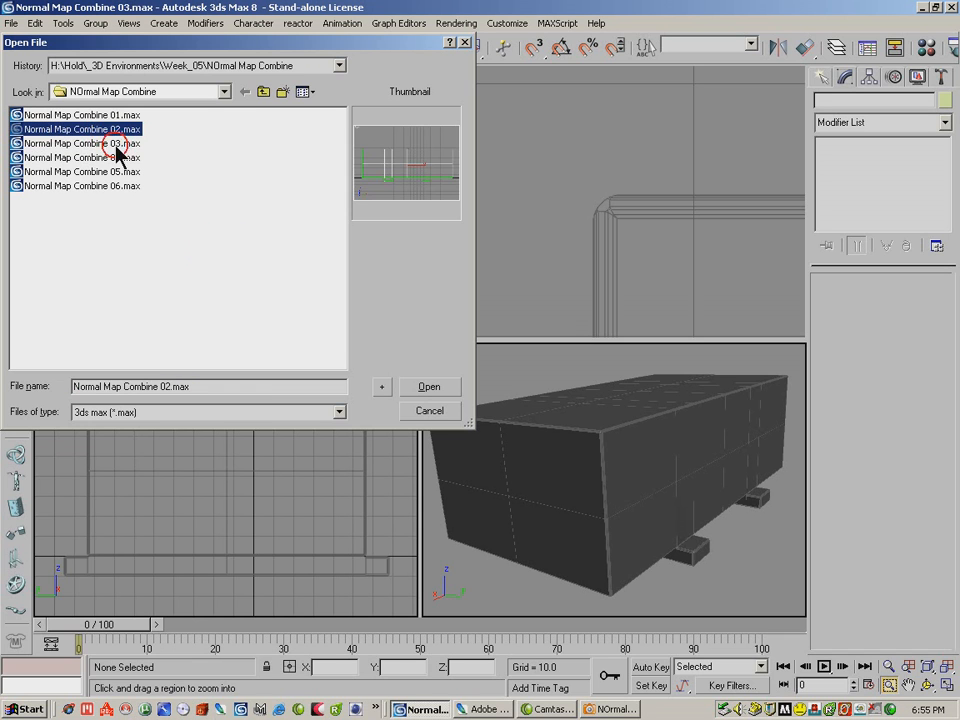
{"action": "left_click", "coordinate": [432, 388]}
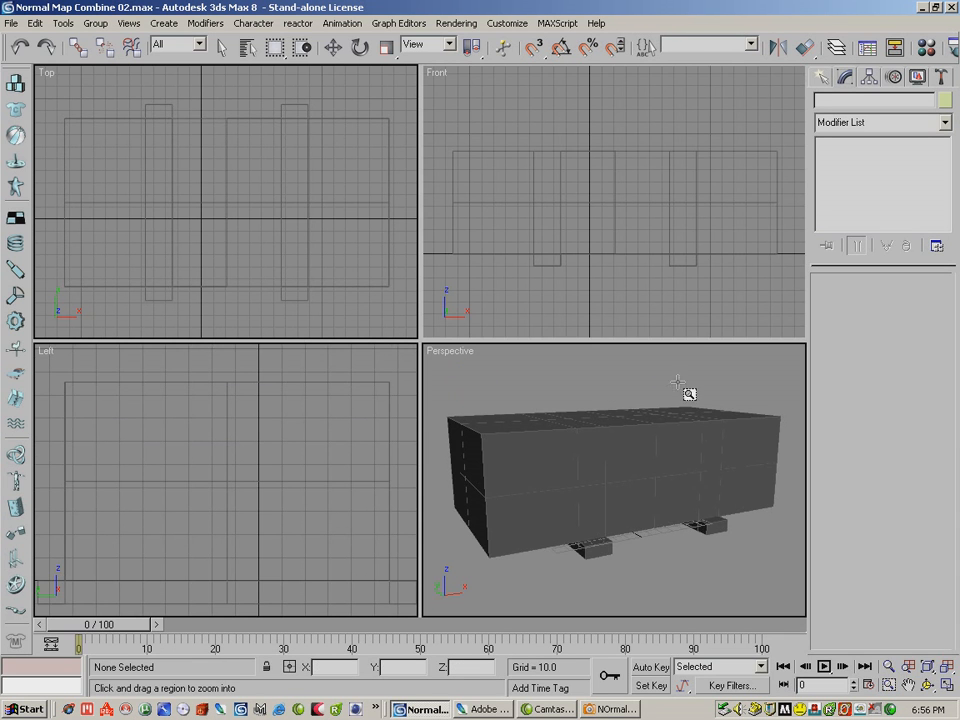
{"action": "right_click", "coordinate": [701, 580]}
{"action": "left_click", "coordinate": [945, 684]}
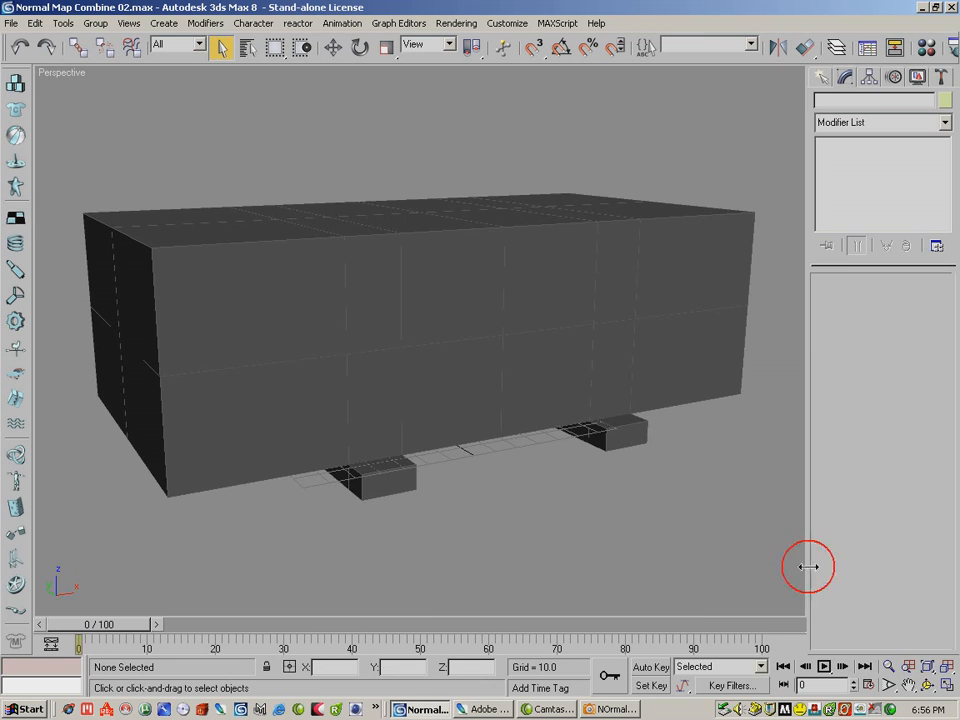
{"action": "left_click", "coordinate": [888, 666]}
{"action": "left_click_drag", "start_coordinate": [523, 432], "coordinate": [544, 414]}
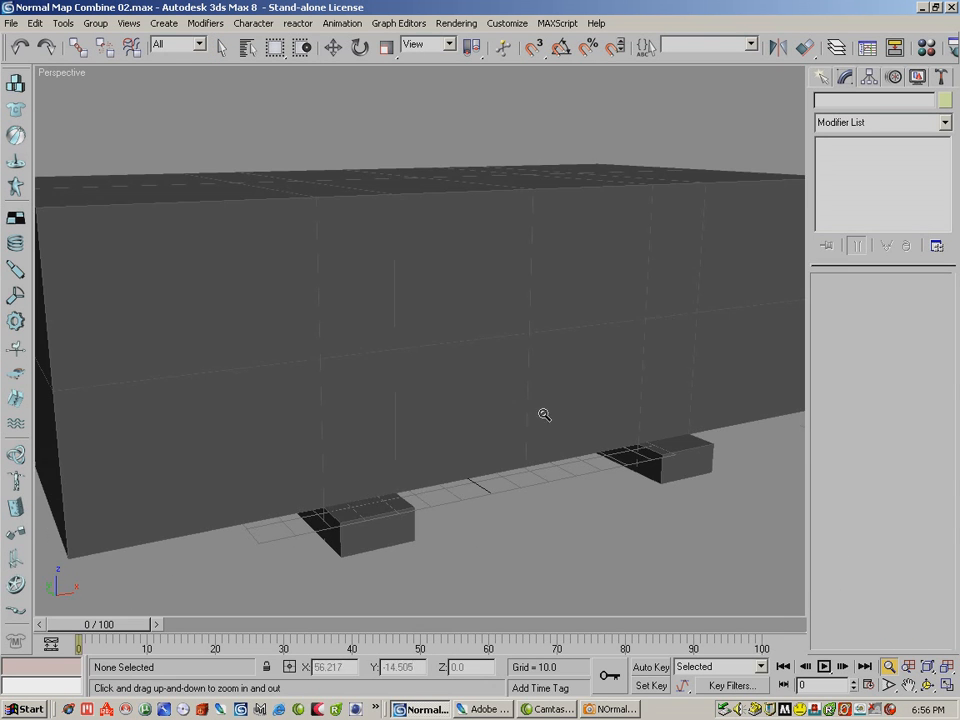
{"action": "left_click", "coordinate": [334, 47]}
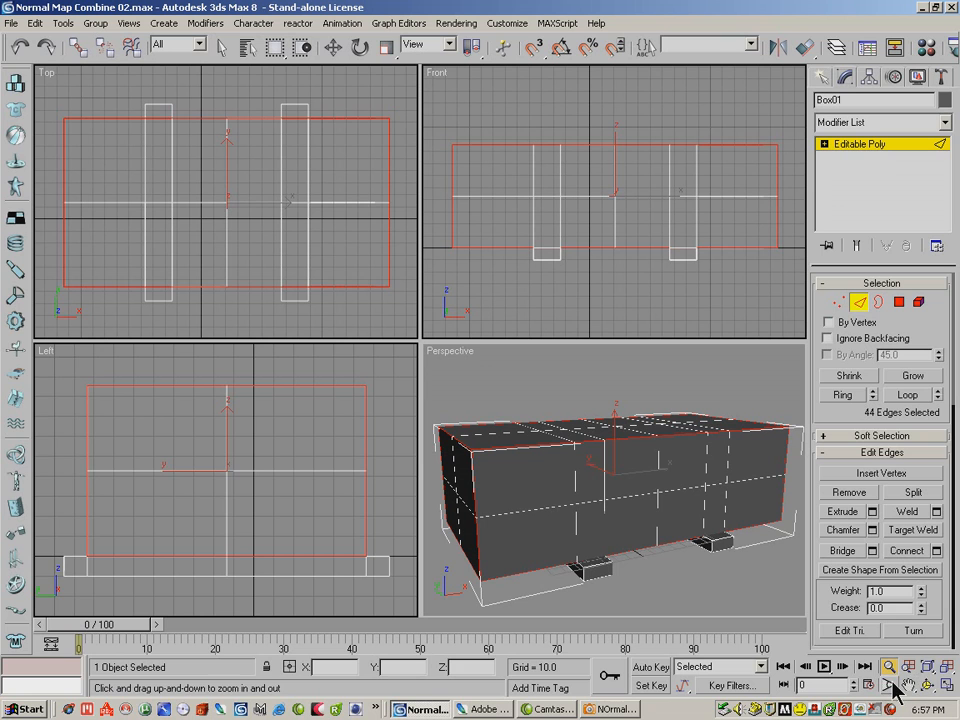
Step: Chamfer the box's selected outer edges with an amount of 0.24
{"action": "left_click", "coordinate": [892, 686]}
{"action": "left_click_drag", "start_coordinate": [472, 129], "coordinate": [441, 186]}
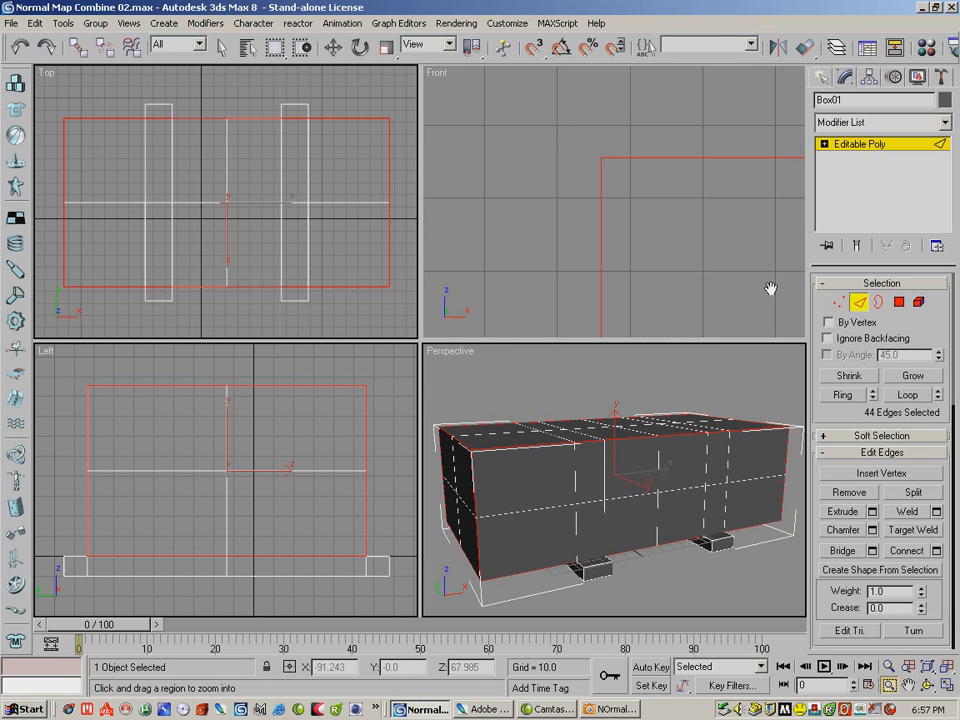
{"action": "key", "text": "alt+w"}
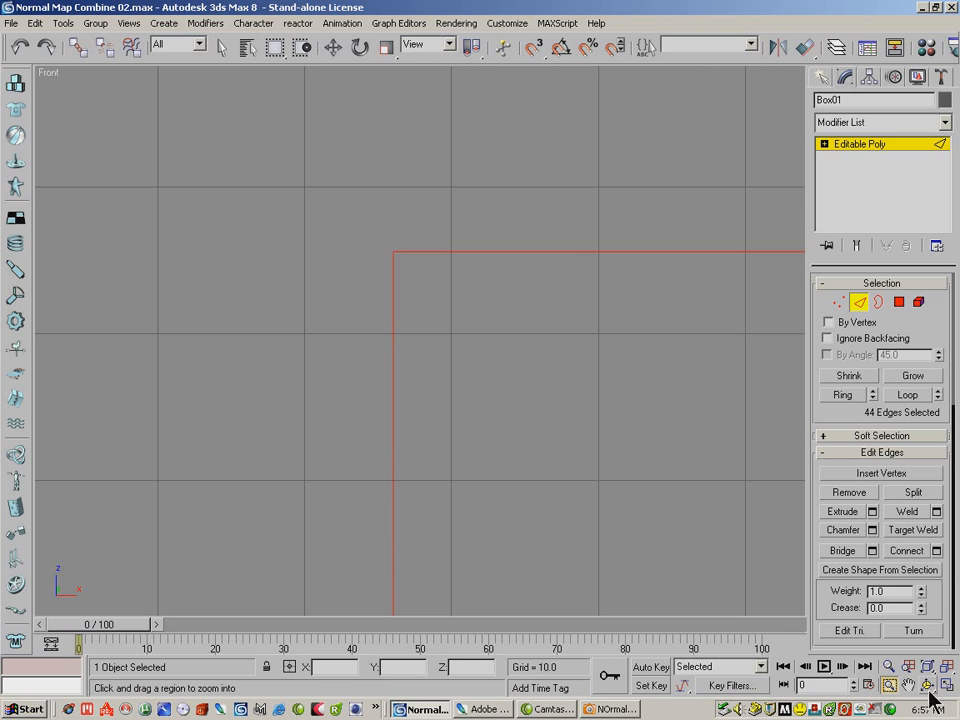
{"action": "key", "text": "ctrl+r"}
{"action": "left_click_drag", "start_coordinate": [386, 300], "coordinate": [578, 351]}
{"action": "key", "text": "g"}
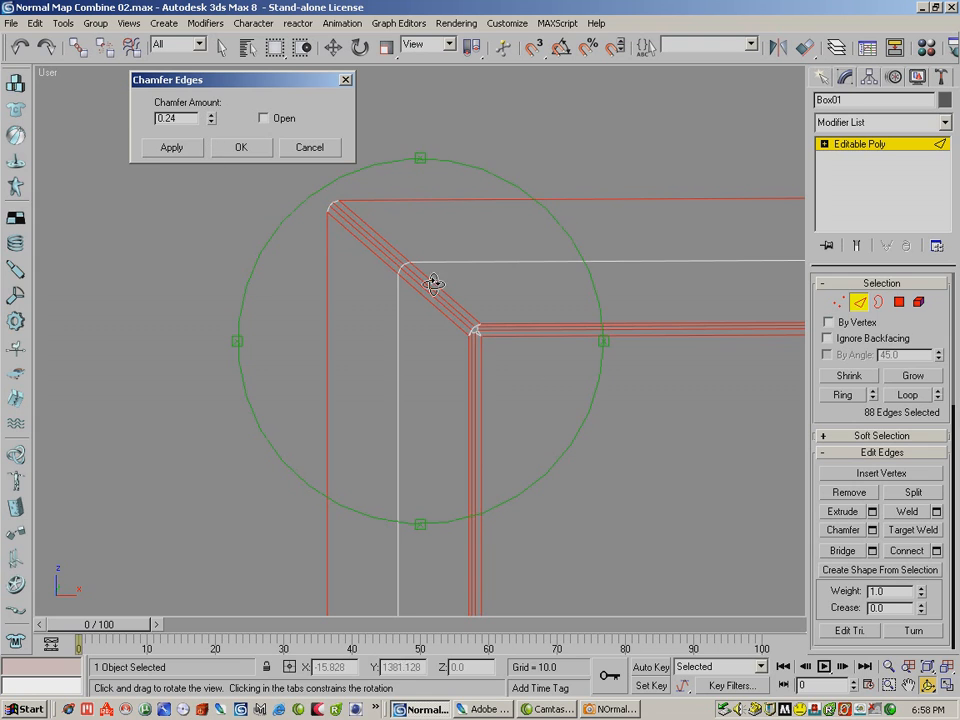
{"action": "left_click", "coordinate": [247, 149]}
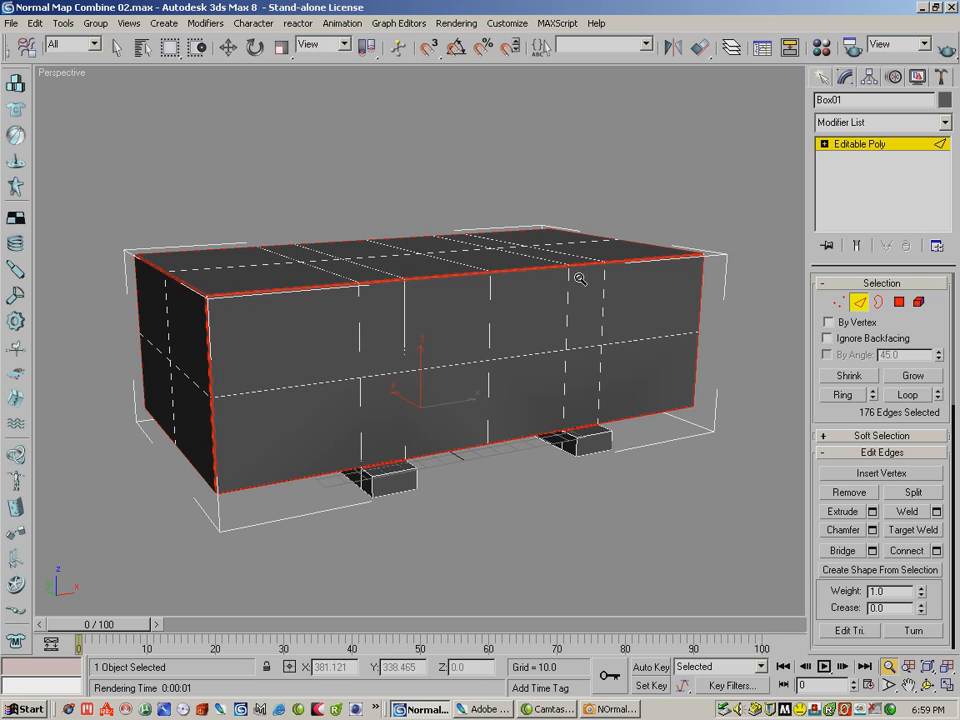
Step: Open Normal Map Combine 05.max without saving the chamfered scene
{"action": "left_click", "coordinate": [11, 22]}
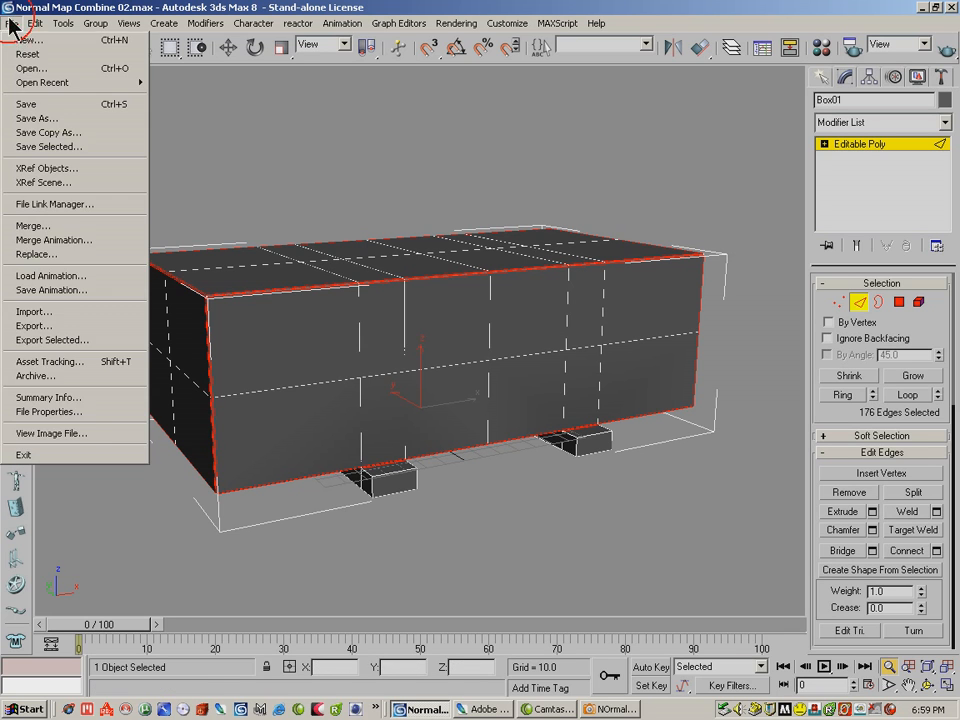
{"action": "left_click", "coordinate": [28, 68]}
{"action": "left_click", "coordinate": [484, 394]}
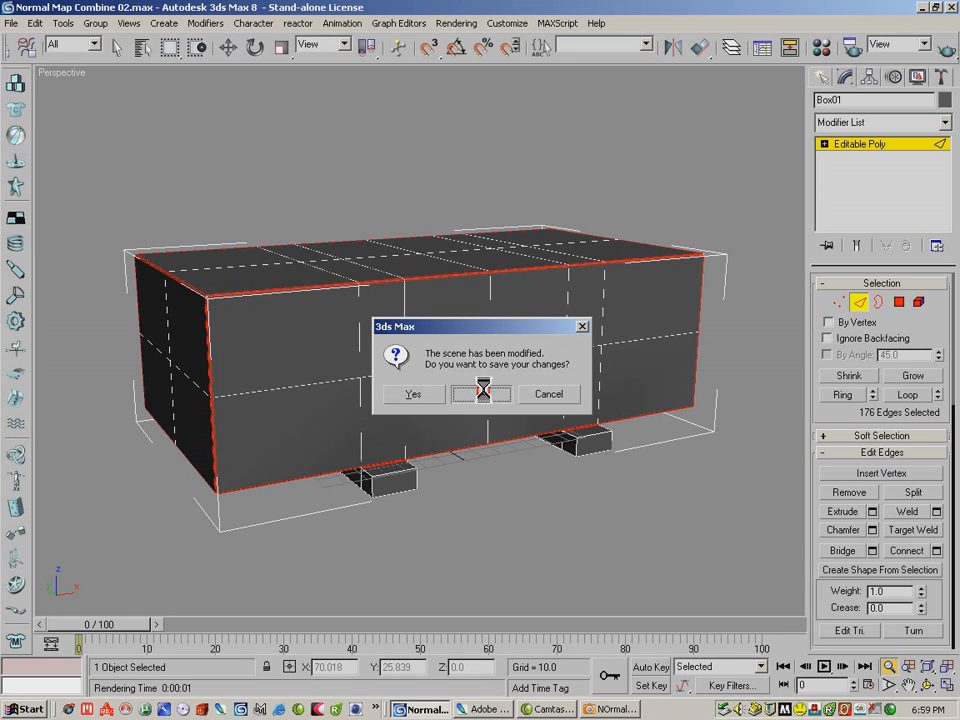
{"action": "double_click", "coordinate": [111, 158]}
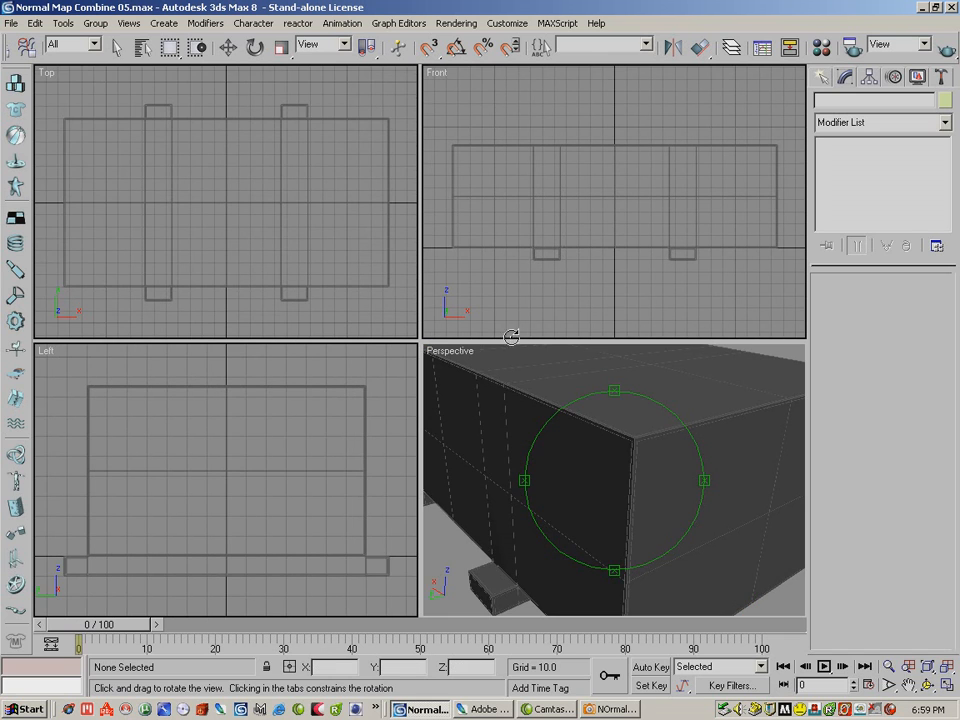
Step: Select the Box01 low poly object and undo its upward move away from the high poly box
{"action": "left_click", "coordinate": [155, 48]}
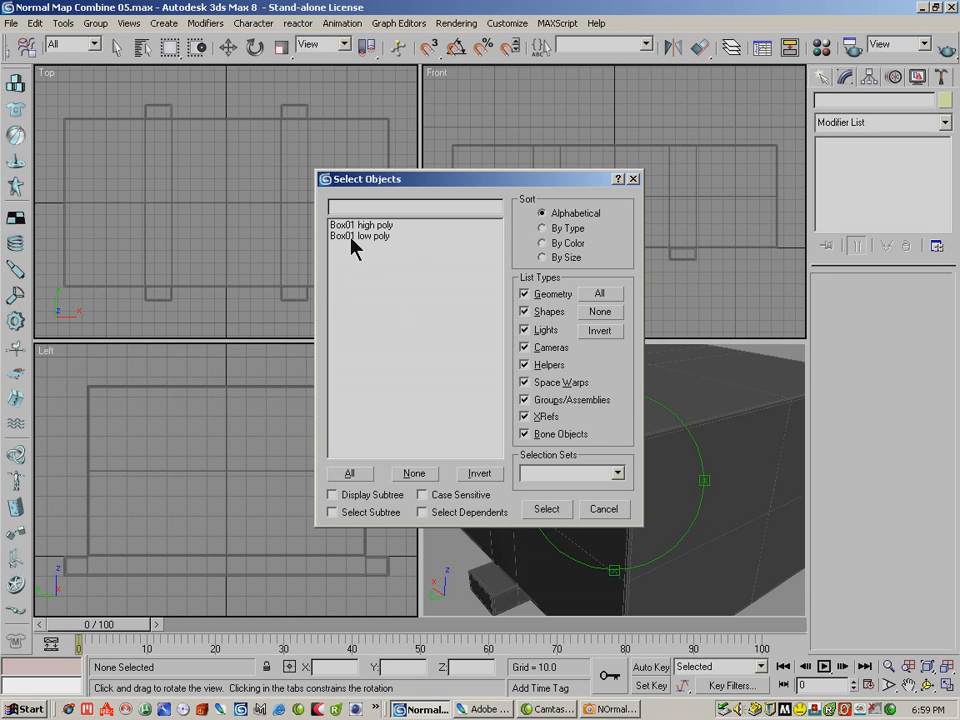
{"action": "left_click", "coordinate": [633, 179]}
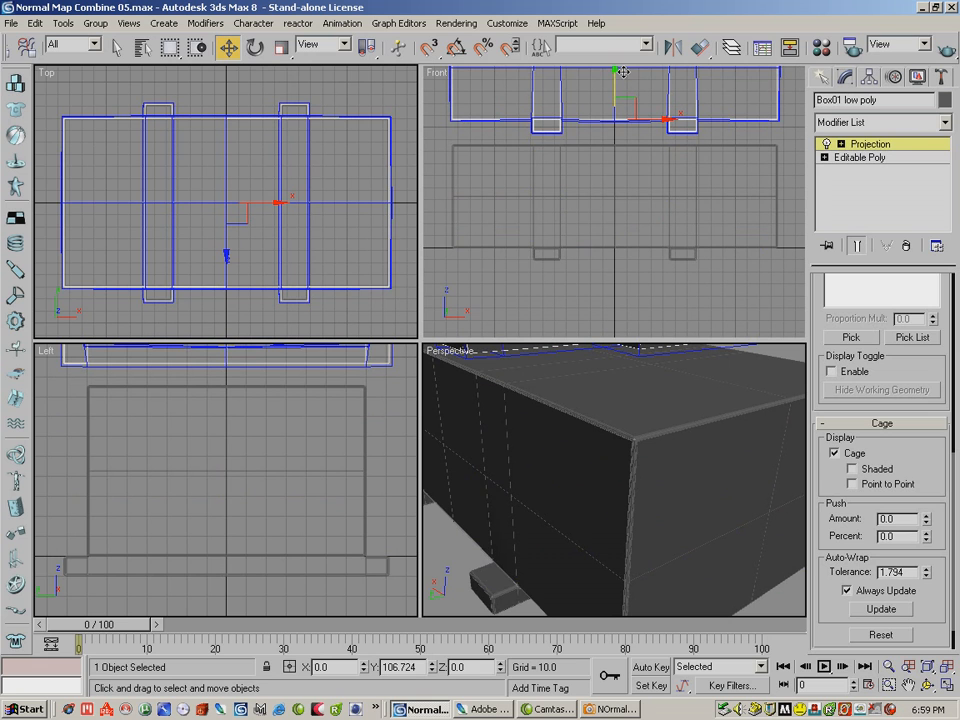
{"action": "left_click_drag", "start_coordinate": [58, 62], "coordinate": [370, 61]}
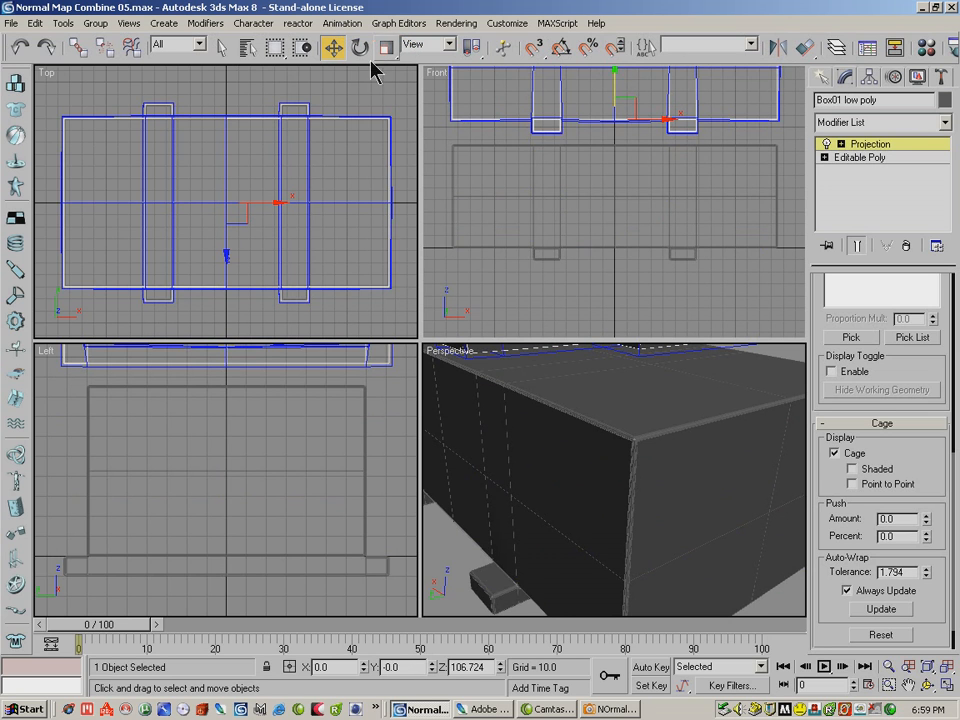
{"action": "left_click", "coordinate": [19, 46]}
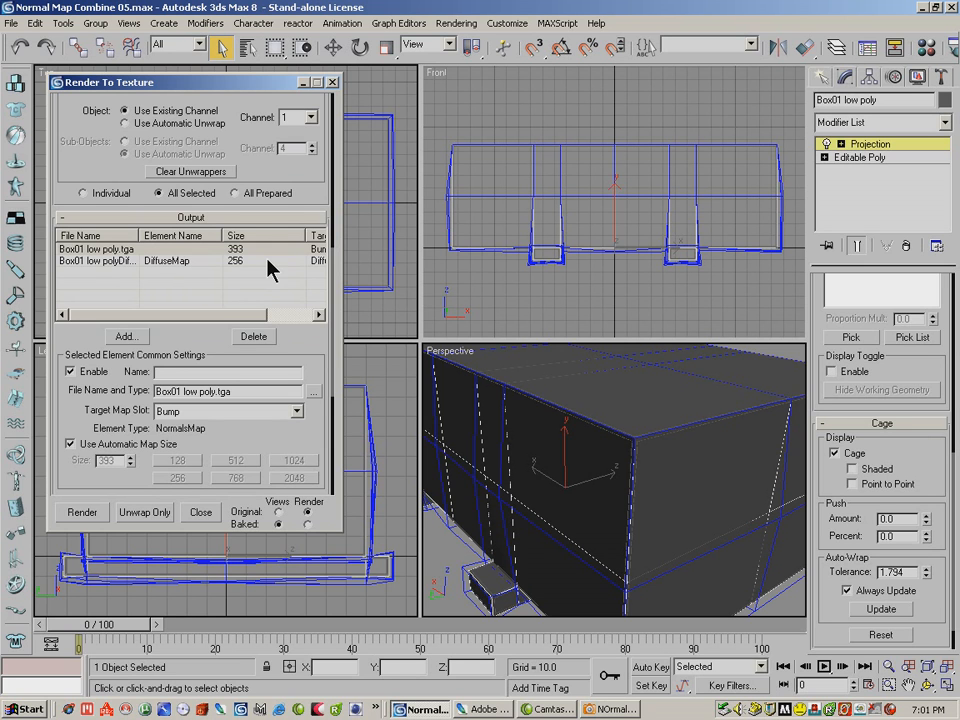
Step: Review the Render To Texture output settings of the low poly box and the rendered Box01 low polyNormalsMap.tga image
{"action": "left_click_drag", "start_coordinate": [253, 118], "coordinate": [245, 320]}
{"action": "scroll", "coordinate": [246, 318], "scroll_direction": "down", "scroll_amount": 8}
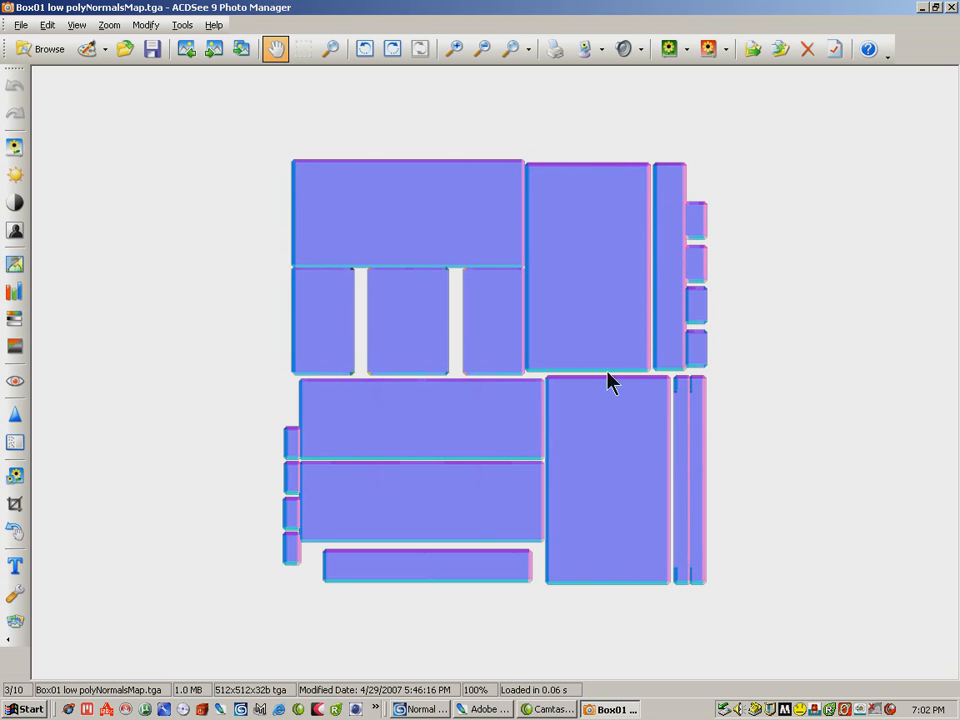
{"action": "double_click", "coordinate": [568, 250]}
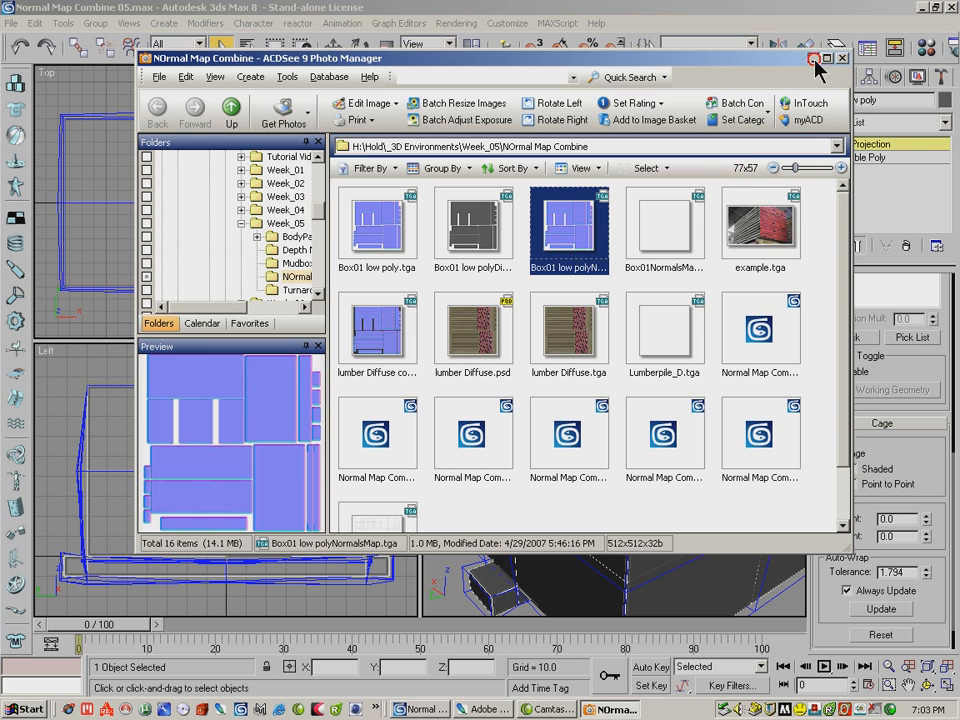
{"action": "left_click", "coordinate": [805, 56]}
Step: Switch to Photoshop and open lumber Diffuse.tga from the NOrmal Map Combine folder
{"action": "left_click", "coordinate": [469, 709]}
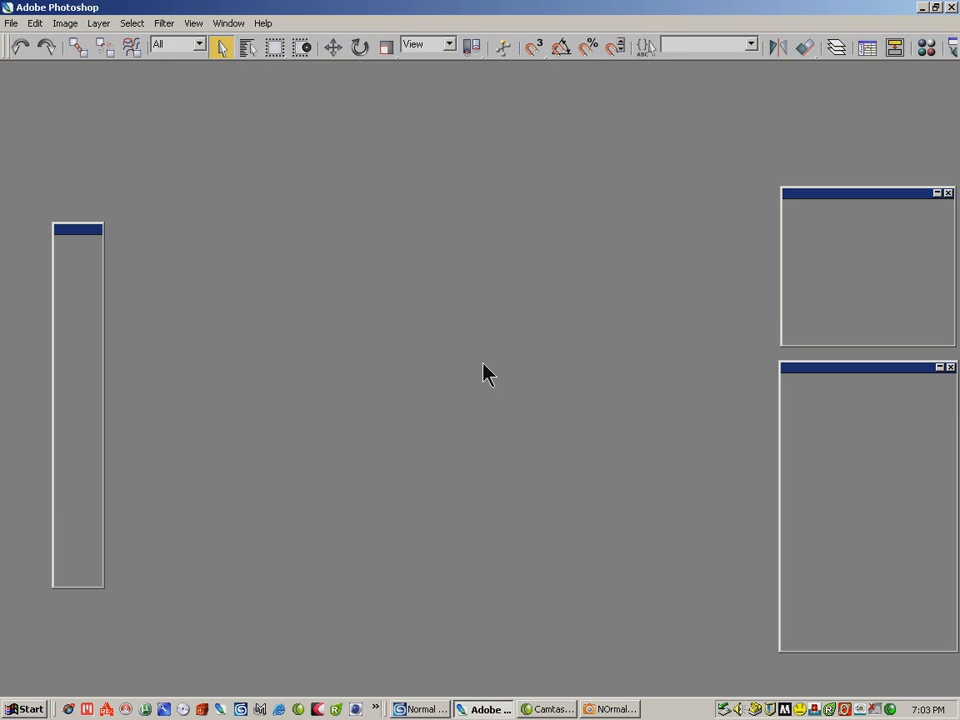
{"action": "left_click", "coordinate": [13, 21]}
{"action": "left_click", "coordinate": [30, 55]}
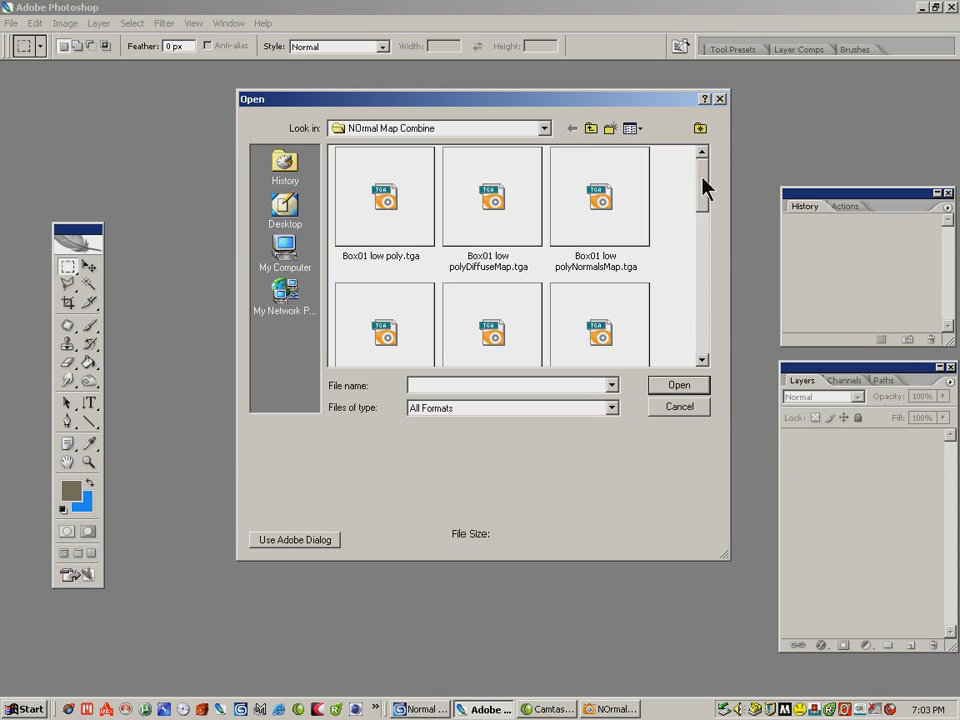
{"action": "left_click", "coordinate": [674, 409]}
{"action": "left_click", "coordinate": [596, 317]}
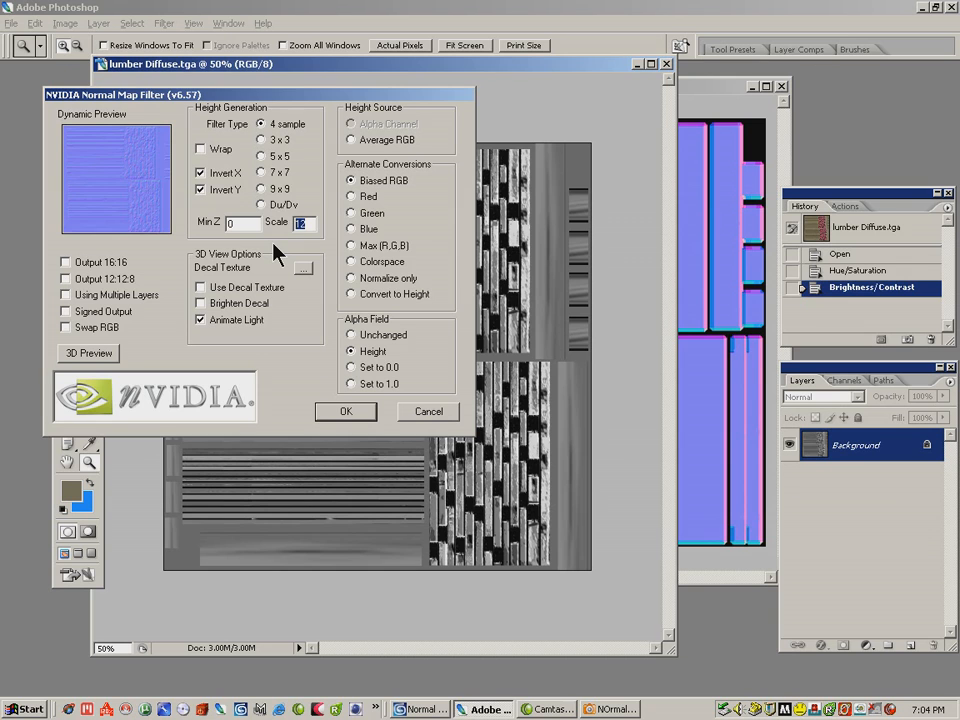
Step: Apply the NVIDIA Normal Map Filter to lumber Diffuse.tga with the 3 x 3 filter type and a scale of 16
{"action": "type", "text": "16"}
{"action": "left_click", "coordinate": [265, 142]}
{"action": "left_click", "coordinate": [343, 413]}
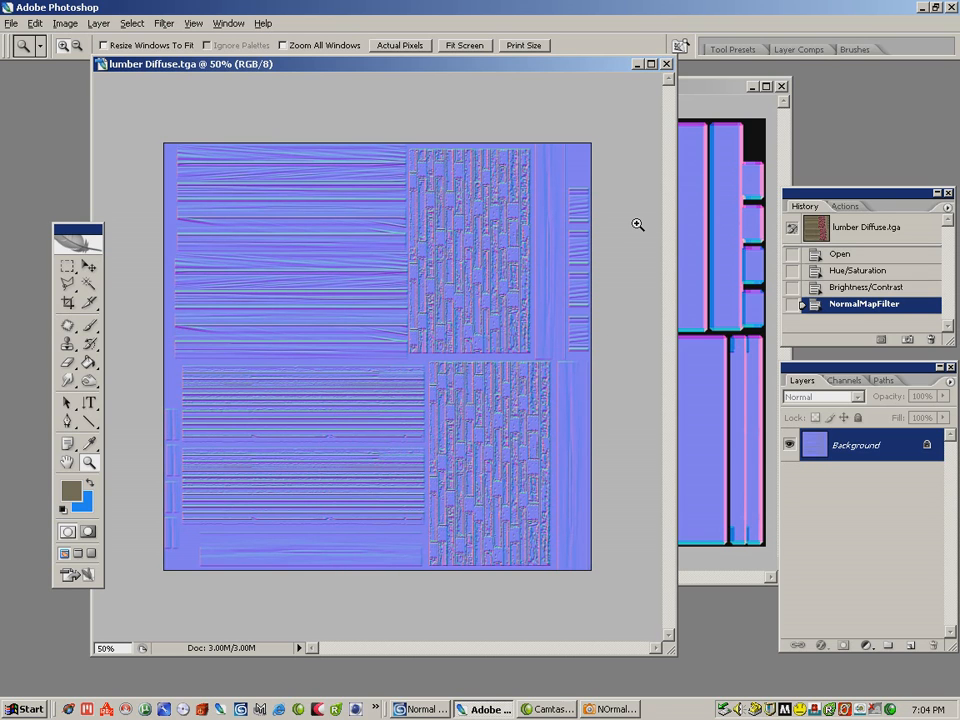
Step: Bring the rendered normal map document forward, switch to ACDSee and preview Box01 low poly.tga
{"action": "left_click", "coordinate": [690, 345]}
{"action": "left_click", "coordinate": [622, 709]}
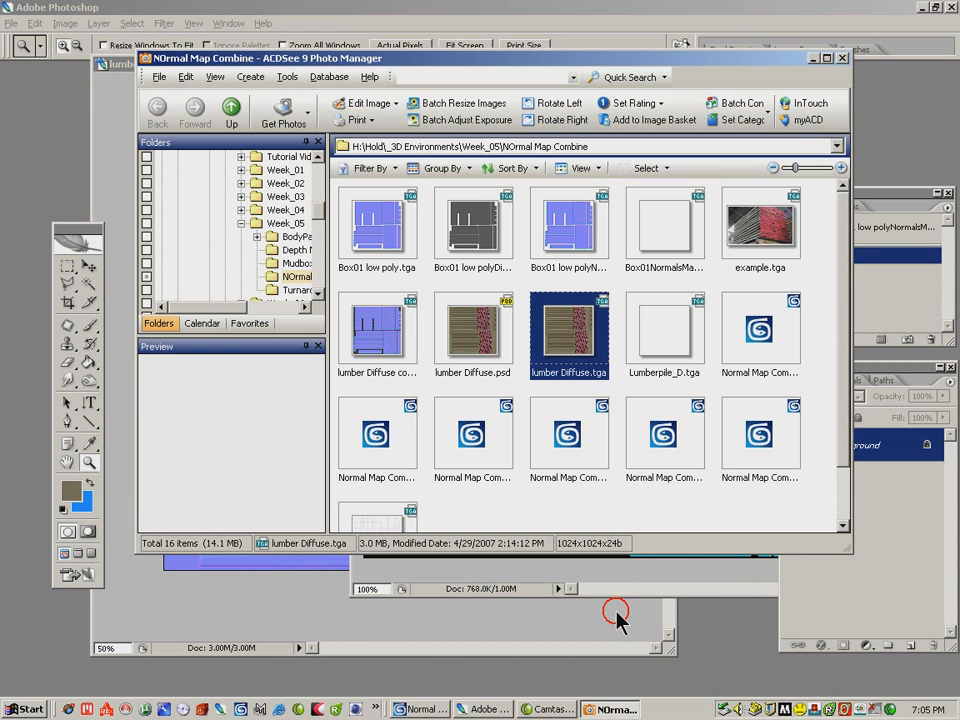
{"action": "left_click", "coordinate": [386, 218]}
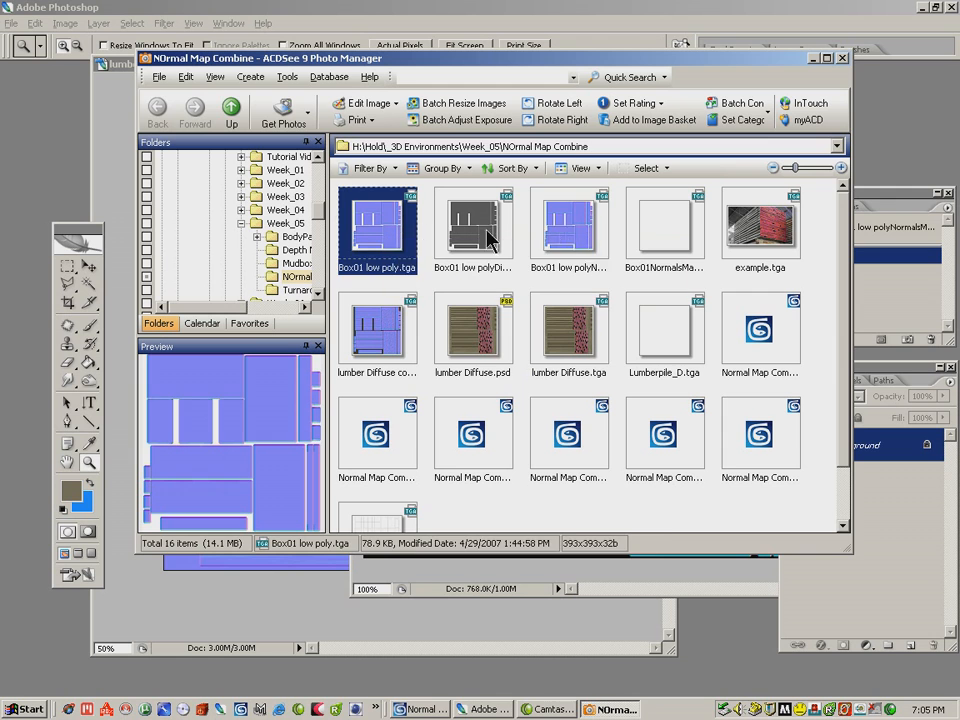
Step: Open Box01 low poly.tga in Photoshop to compare it with the rendered normals map, and close it again
{"action": "left_click", "coordinate": [555, 216]}
{"action": "left_click", "coordinate": [365, 240]}
{"action": "left_click_drag", "start_coordinate": [365, 233], "coordinate": [311, 612]}
{"action": "left_click", "coordinate": [560, 343]}
{"action": "key", "text": "z"}
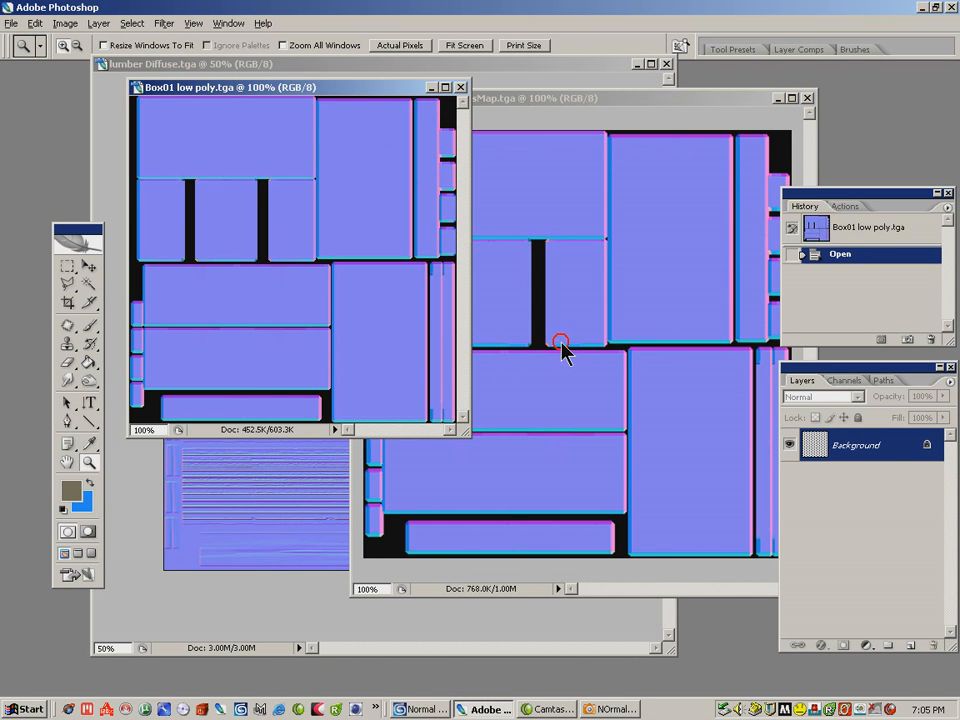
{"action": "left_click", "coordinate": [349, 88]}
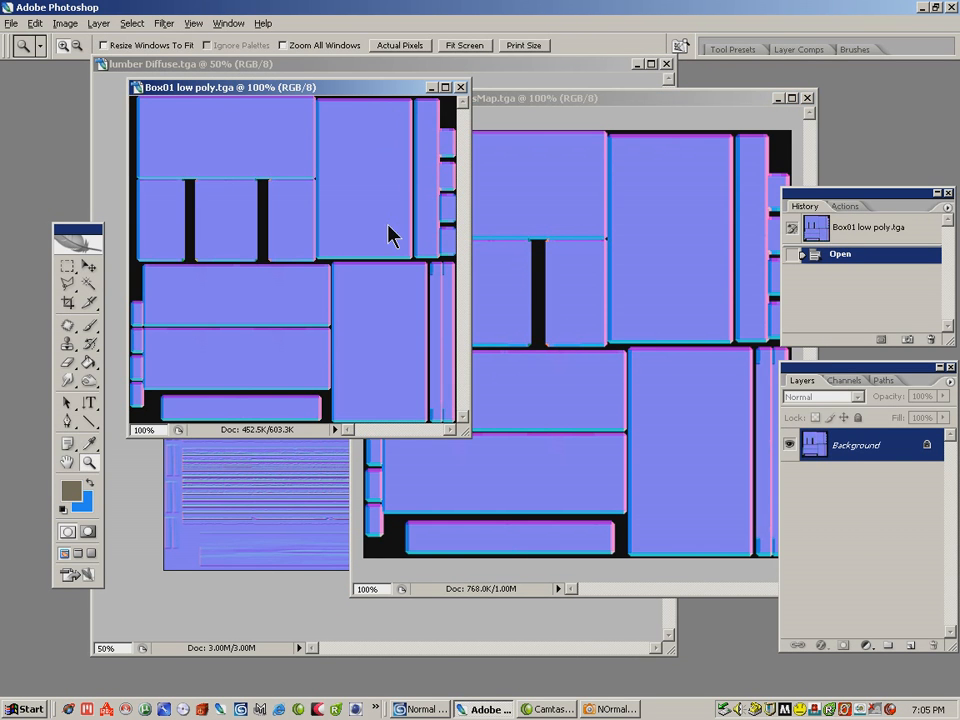
{"action": "key", "text": "ctrl+w"}
Step: Resize the lumber Diffuse.tga normal map to 512 x 512 pixels
{"action": "key", "text": "ctrl+alt+i"}
{"action": "type", "text": "512"}
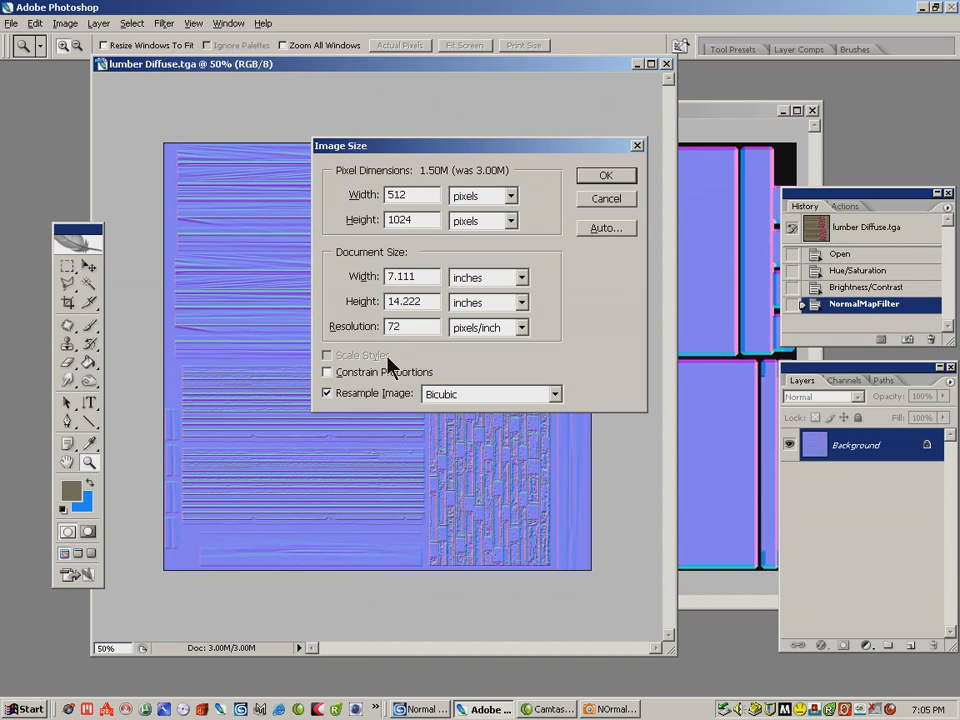
{"action": "left_click", "coordinate": [388, 370]}
{"action": "left_click_drag", "start_coordinate": [420, 196], "coordinate": [332, 200]}
{"action": "type", "text": "512"}
{"action": "left_click", "coordinate": [605, 176]}
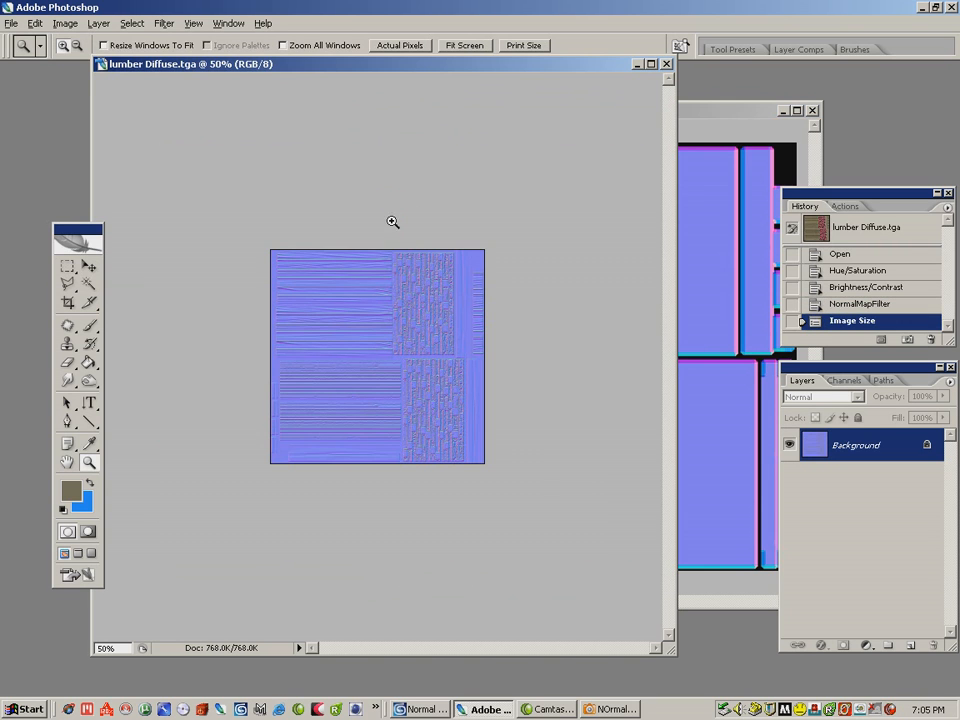
Step: Copy the Box01 low polyNormalsMap.tga image into the lumber Diffuse.tga document as a new layer
{"action": "left_click", "coordinate": [446, 311]}
{"action": "left_click", "coordinate": [739, 128]}
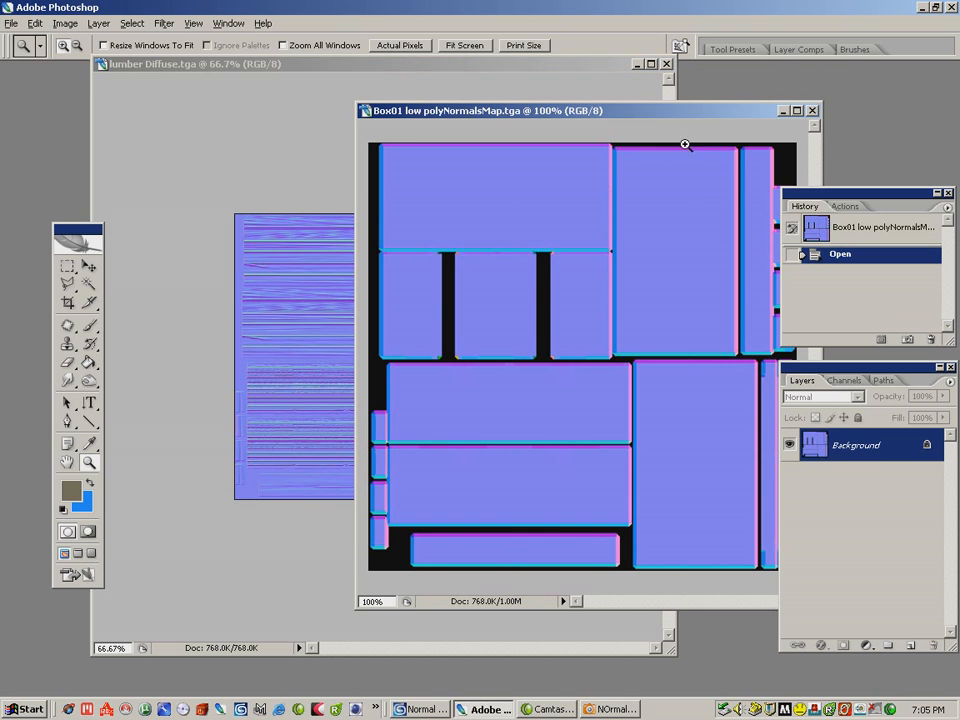
{"action": "key", "text": "v"}
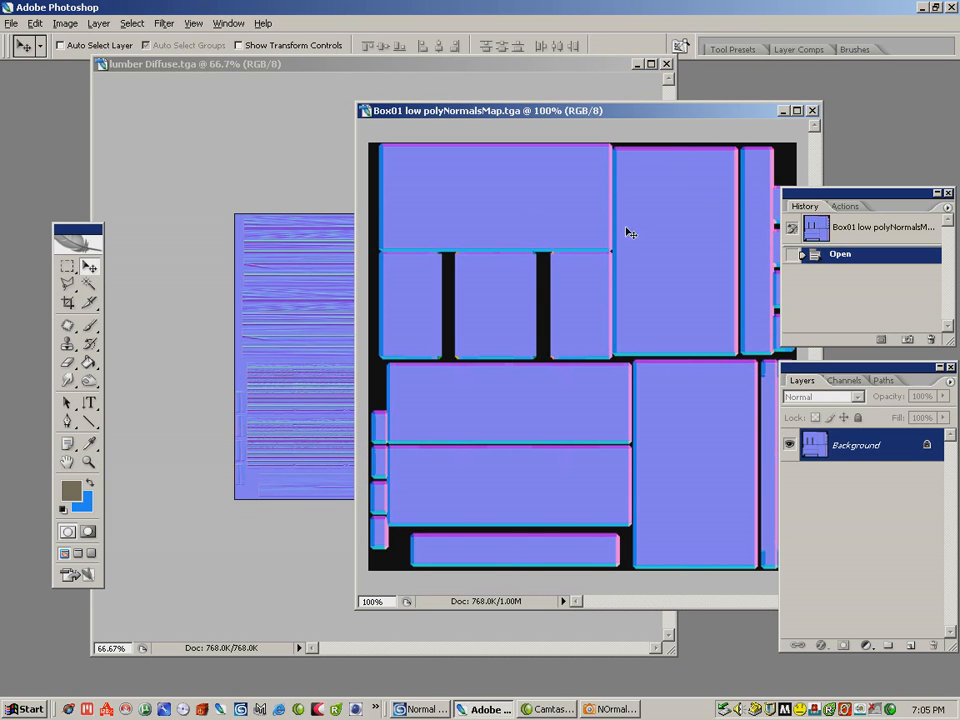
{"action": "left_click_drag", "start_coordinate": [648, 222], "coordinate": [343, 288]}
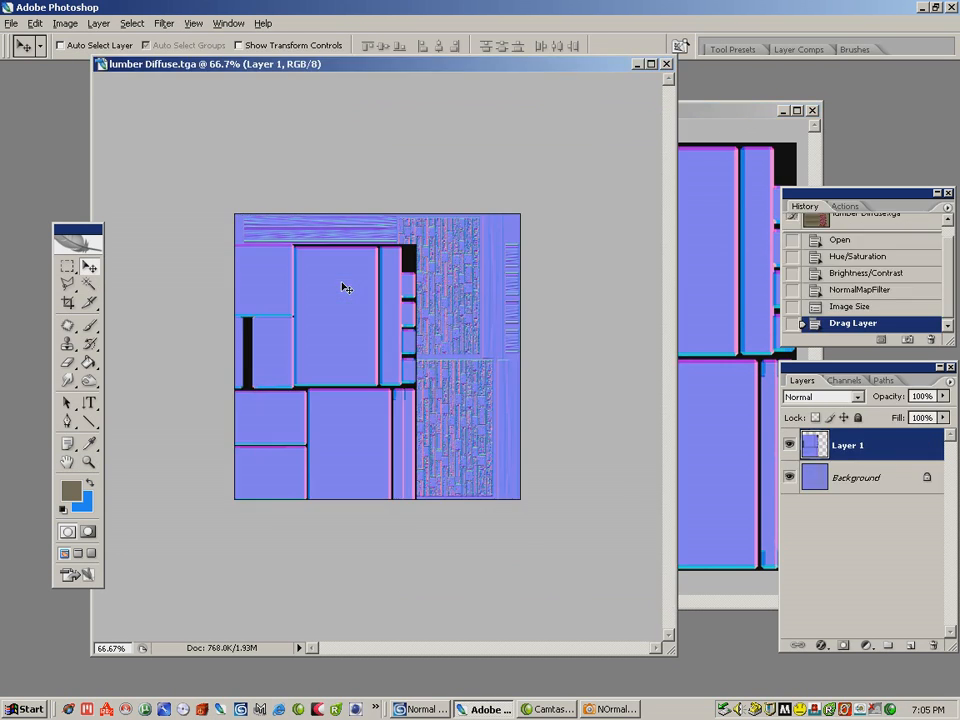